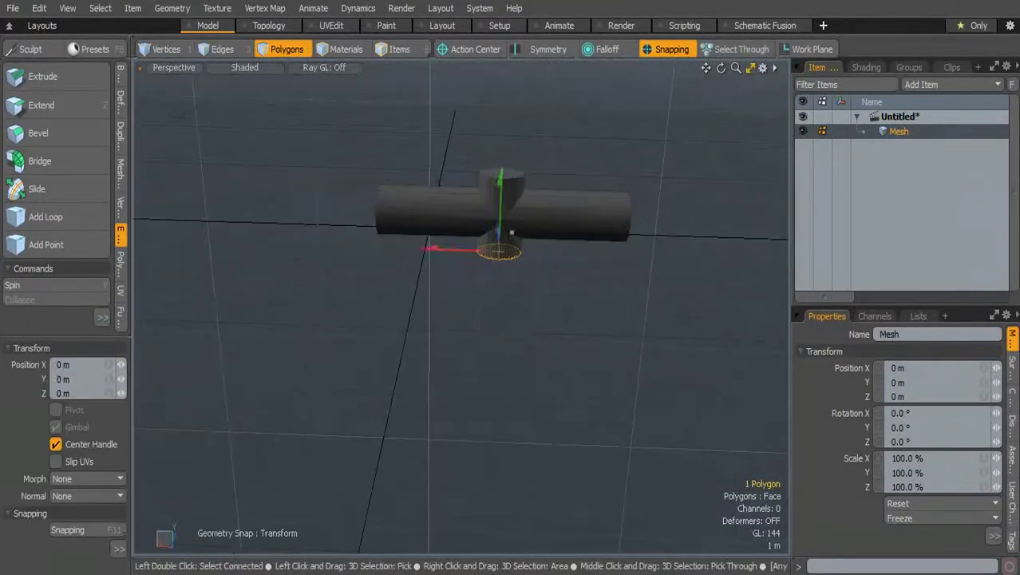
Drag the vertical cylinder's bottom down to about Y -12.25 m to form a tall post.
{"action": "left_click_drag", "start_coordinate": [511, 232], "coordinate": [434, 225]}
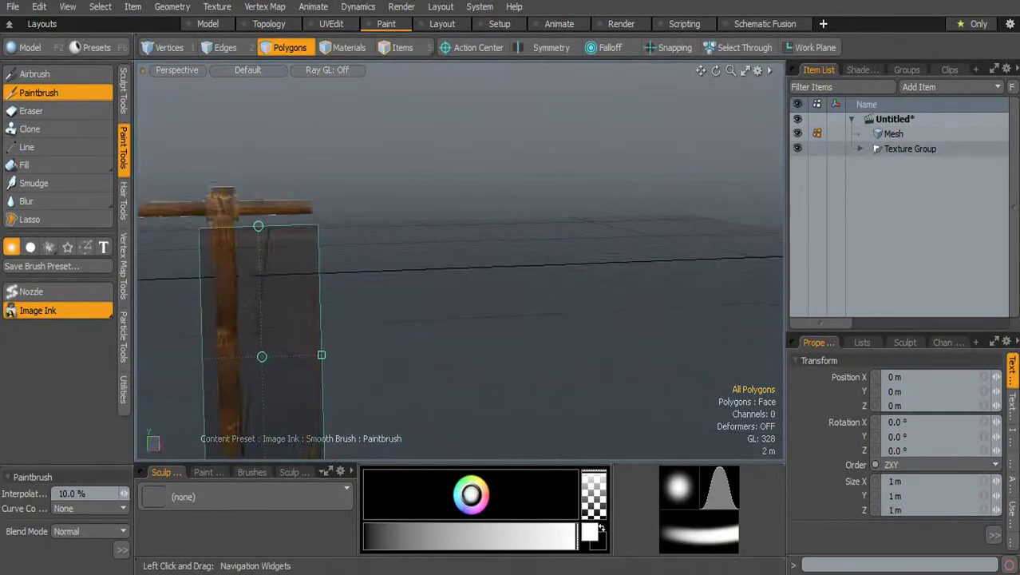
Finish painting the wood image onto the T-post with the Image Ink paintbrush.
{"action": "key", "text": "q"}
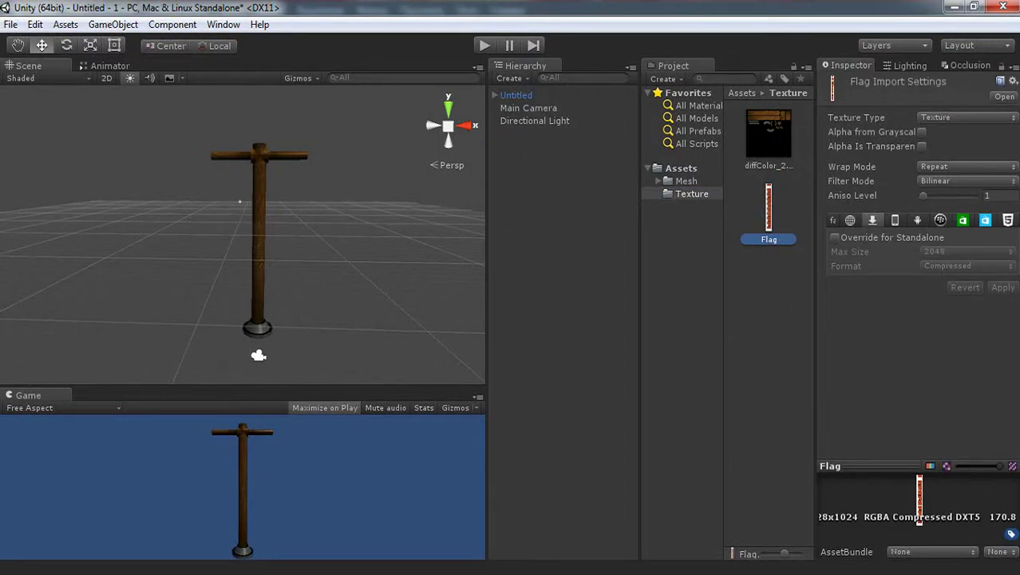
Set the Flag texture to Sprite (2D and UI) with Multiple sprite mode.
{"action": "left_click", "coordinate": [966, 118]}
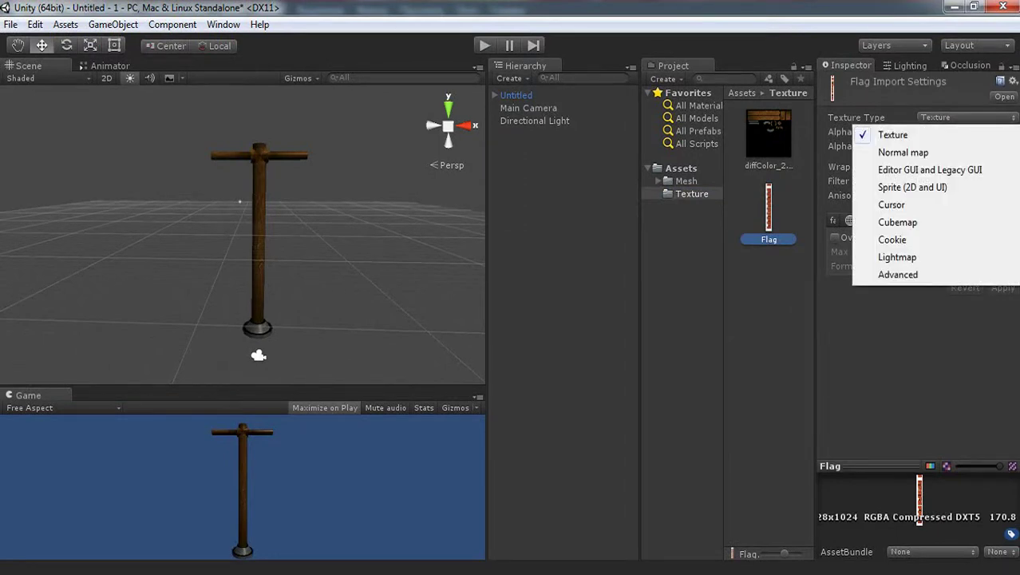
{"action": "left_click", "coordinate": [912, 187]}
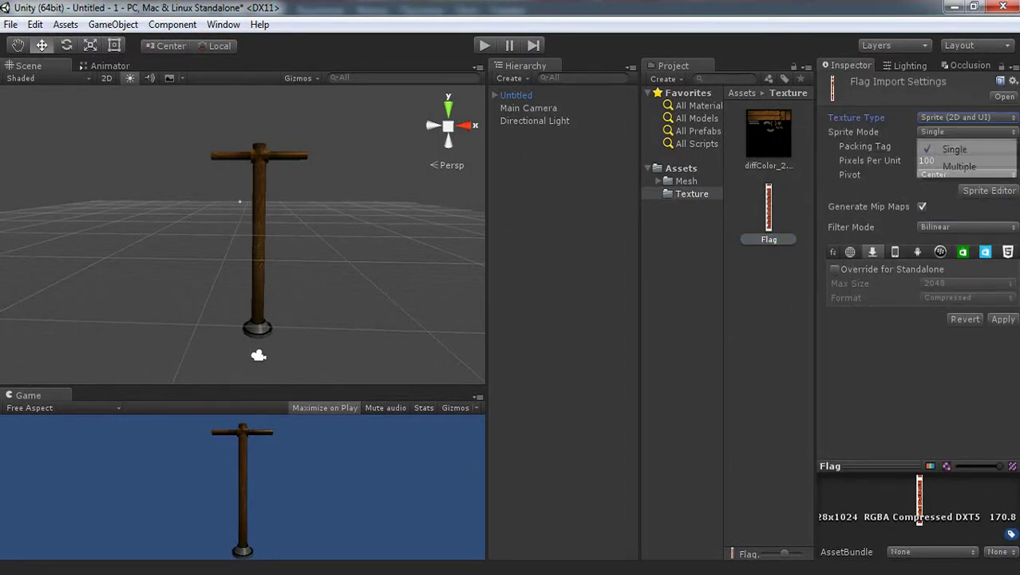
{"action": "left_click", "coordinate": [958, 166]}
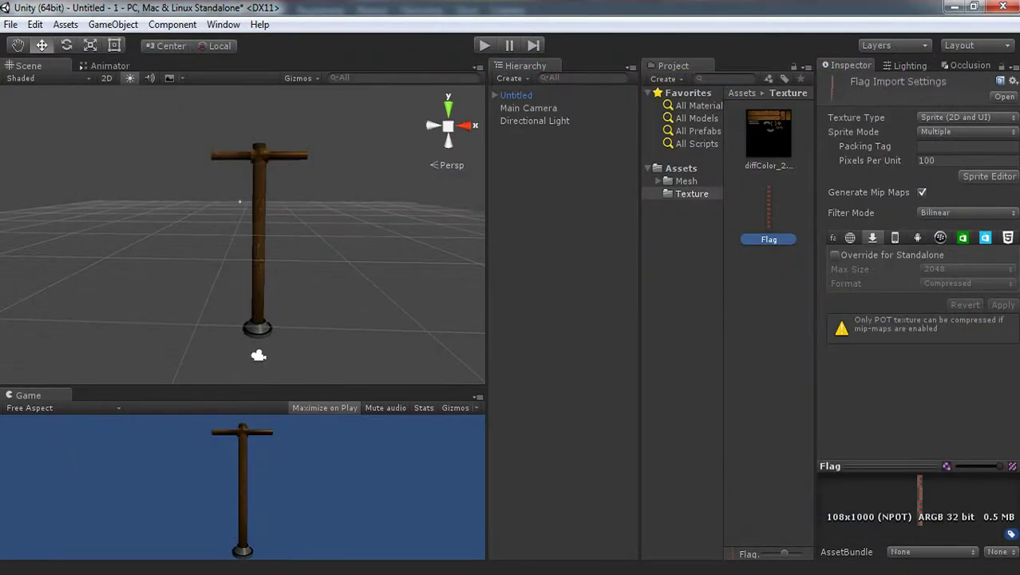
Slice the flag sheet in the Sprite Editor into a 108×100 grid and apply.
{"action": "left_click", "coordinate": [990, 177]}
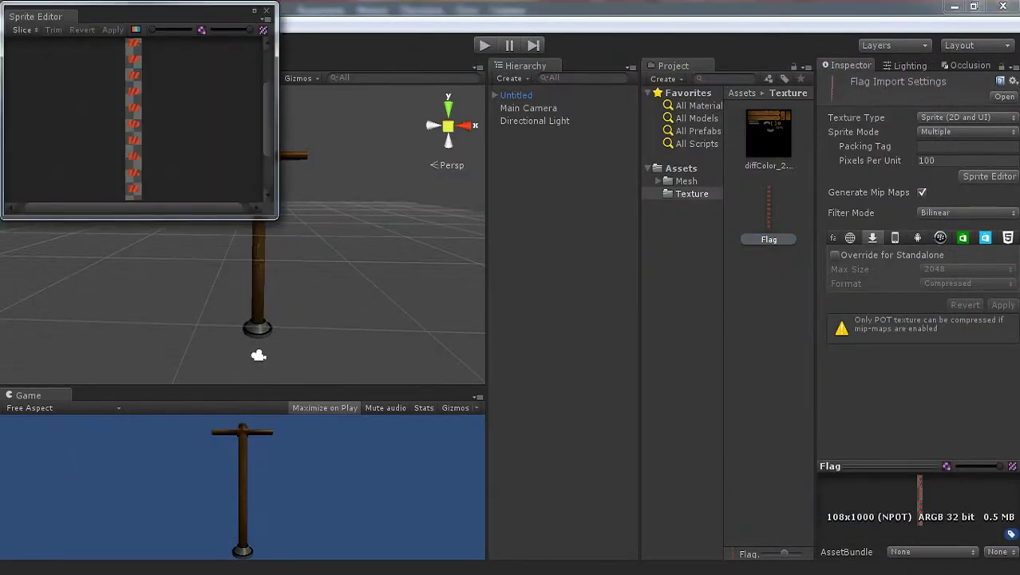
{"action": "left_click_drag", "start_coordinate": [32, 12], "coordinate": [426, 154]}
{"action": "left_click_drag", "start_coordinate": [696, 433], "coordinate": [766, 526]}
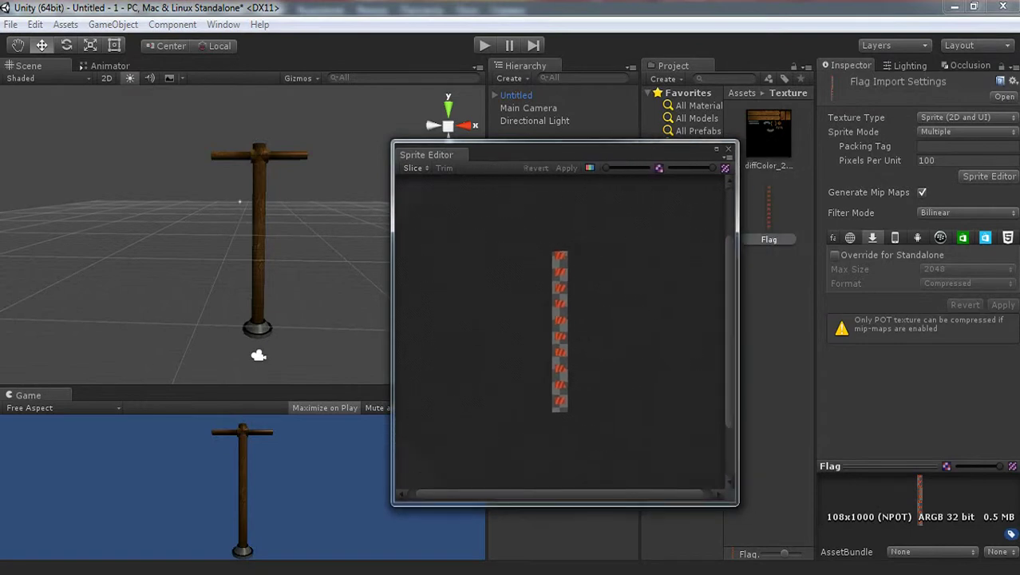
{"action": "left_click", "coordinate": [414, 168]}
{"action": "type", "text": "100"}
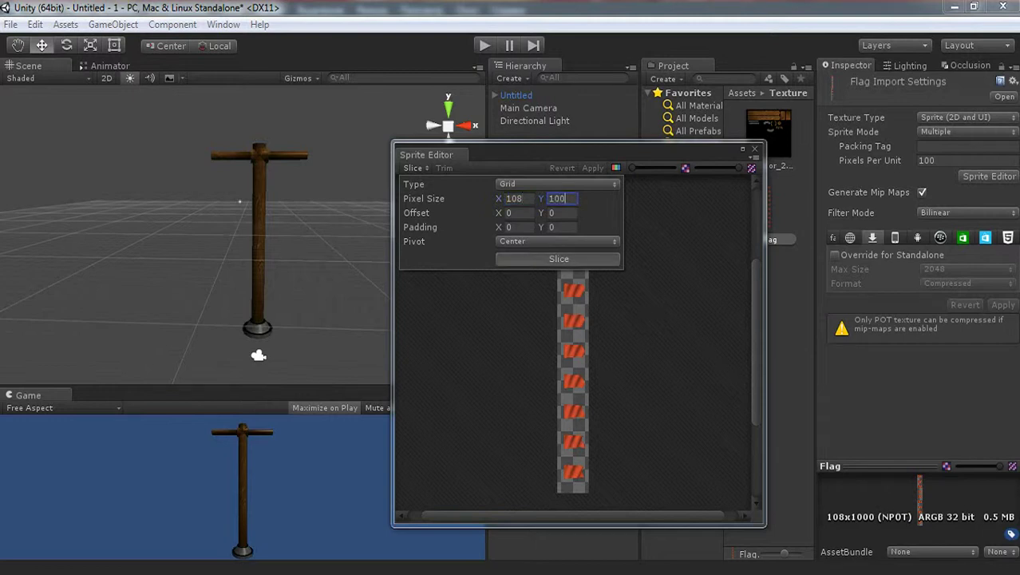
{"action": "left_click", "coordinate": [558, 259]}
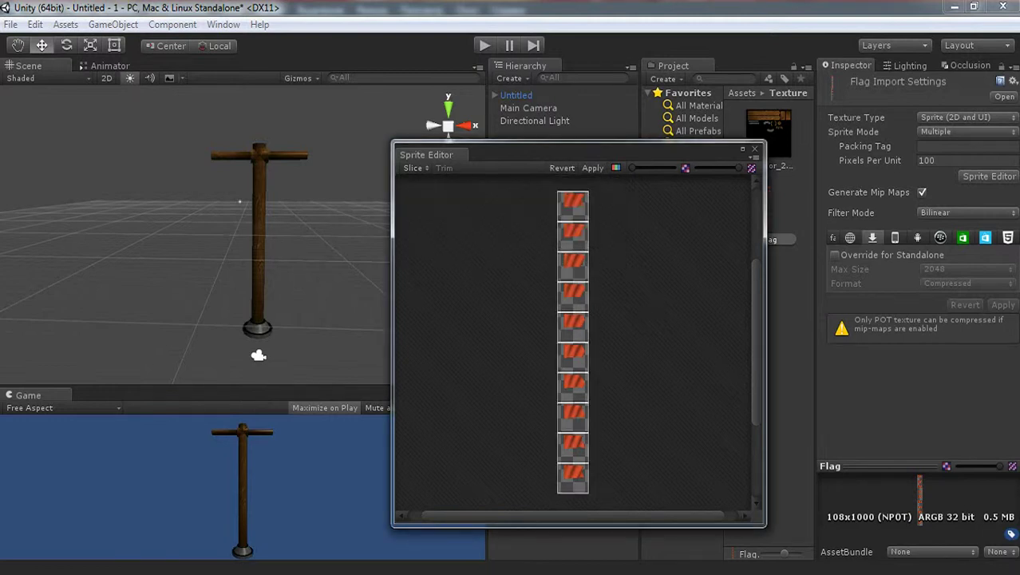
{"action": "left_click", "coordinate": [755, 149]}
{"action": "scroll", "coordinate": [766, 319], "scroll_direction": "down", "scroll_amount": 4}
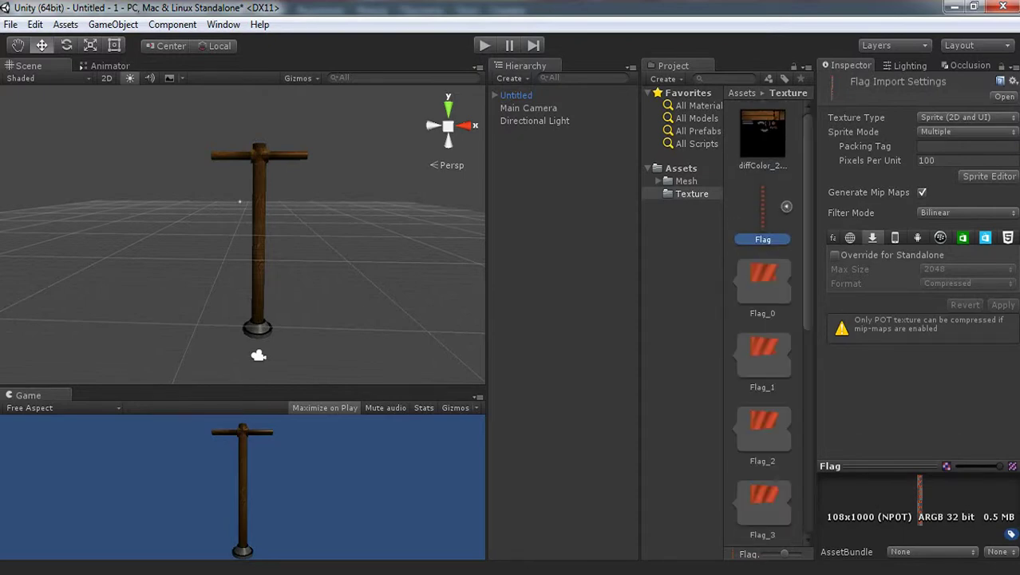
Open the Animation window, enlarged and docked below the scene.
{"action": "left_click", "coordinate": [171, 24]}
{"action": "left_click", "coordinate": [113, 24]}
{"action": "left_click", "coordinate": [223, 24]}
{"action": "left_click", "coordinate": [248, 195]}
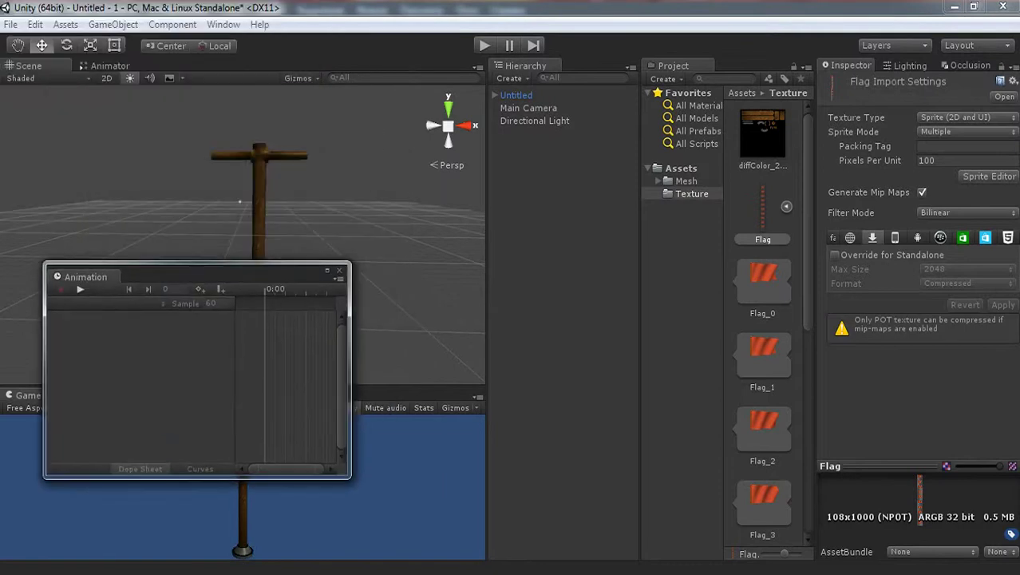
{"action": "left_click_drag", "start_coordinate": [350, 476], "coordinate": [579, 505]}
{"action": "left_click_drag", "start_coordinate": [160, 276], "coordinate": [166, 333]}
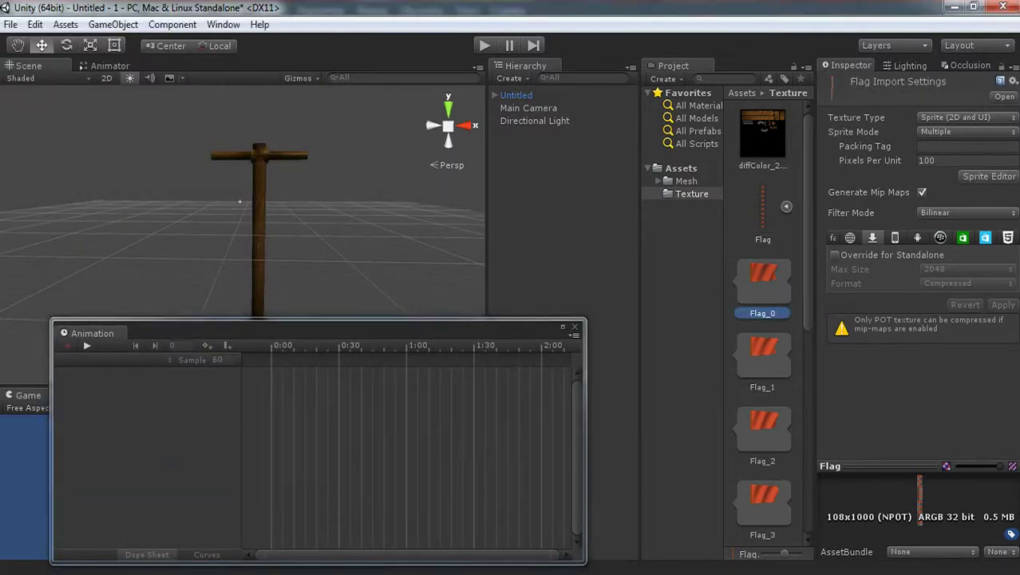
Place Flag_0 in the scene and create a Flag clip with a Sprite Renderer sprite track.
{"action": "left_click_drag", "start_coordinate": [764, 280], "coordinate": [243, 215]}
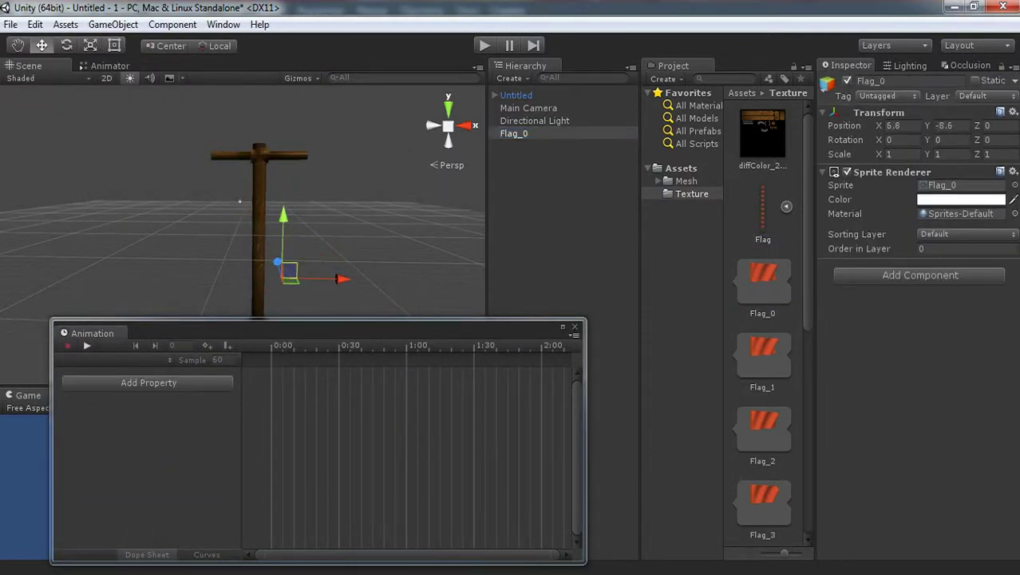
{"action": "left_click_drag", "start_coordinate": [160, 333], "coordinate": [153, 323]}
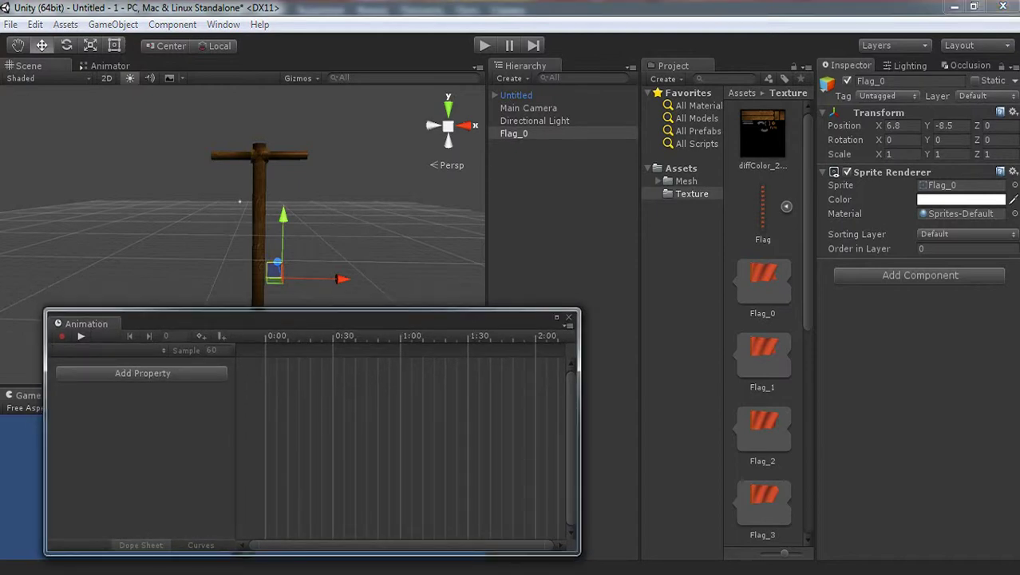
{"action": "type", "text": "Flag"}
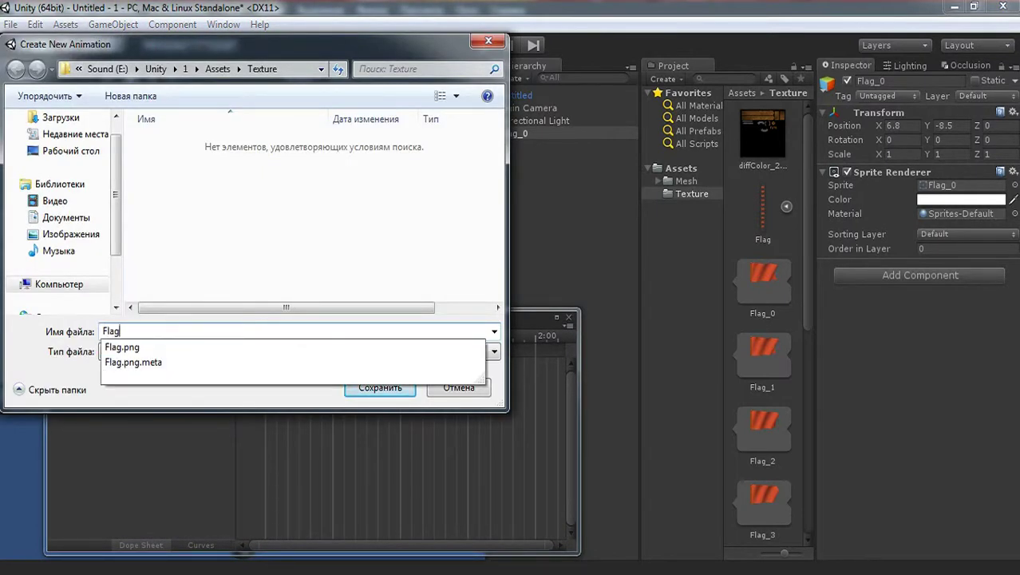
{"action": "key", "text": "Return"}
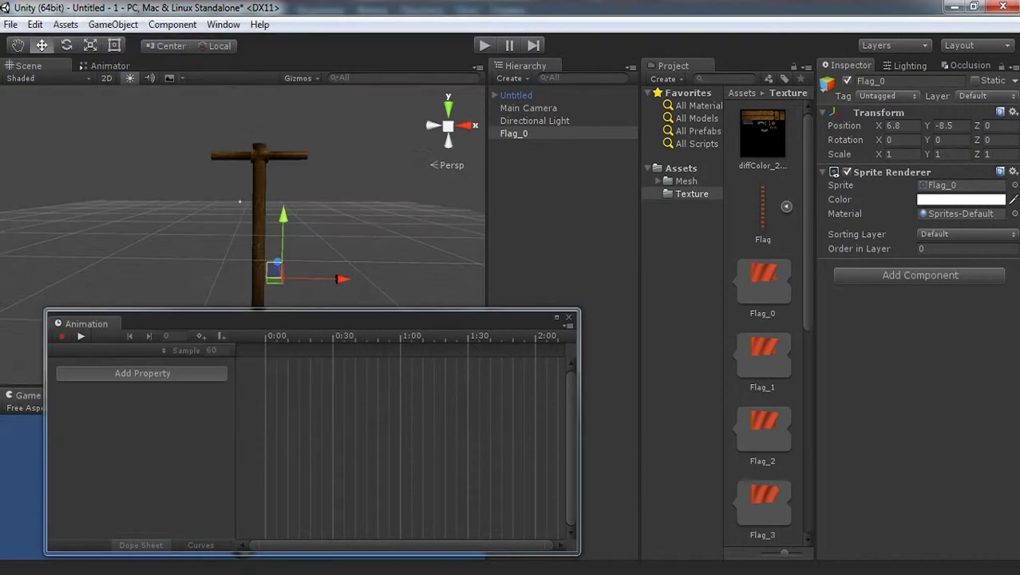
{"action": "key", "text": "Right"}
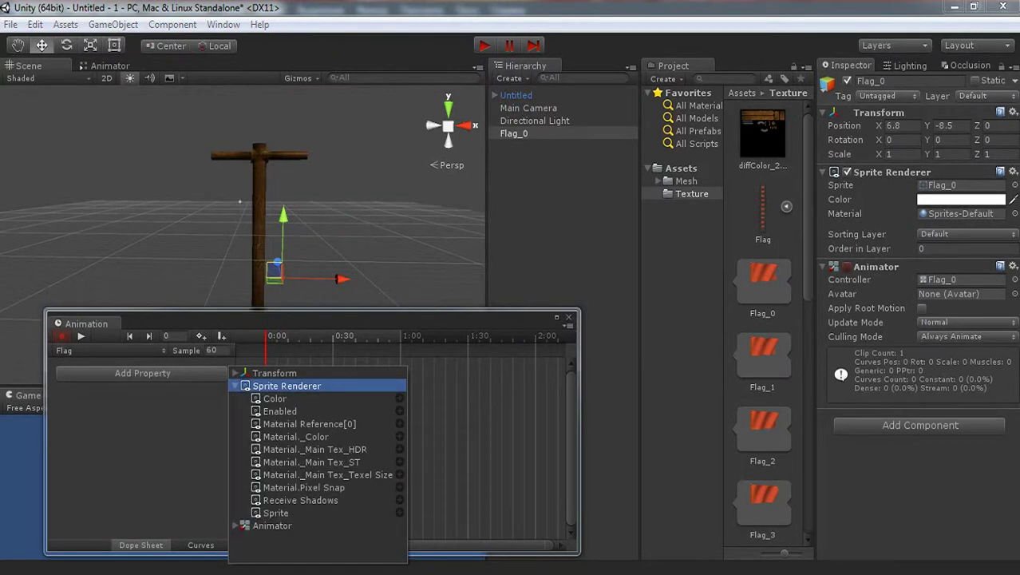
{"action": "key", "text": "Return"}
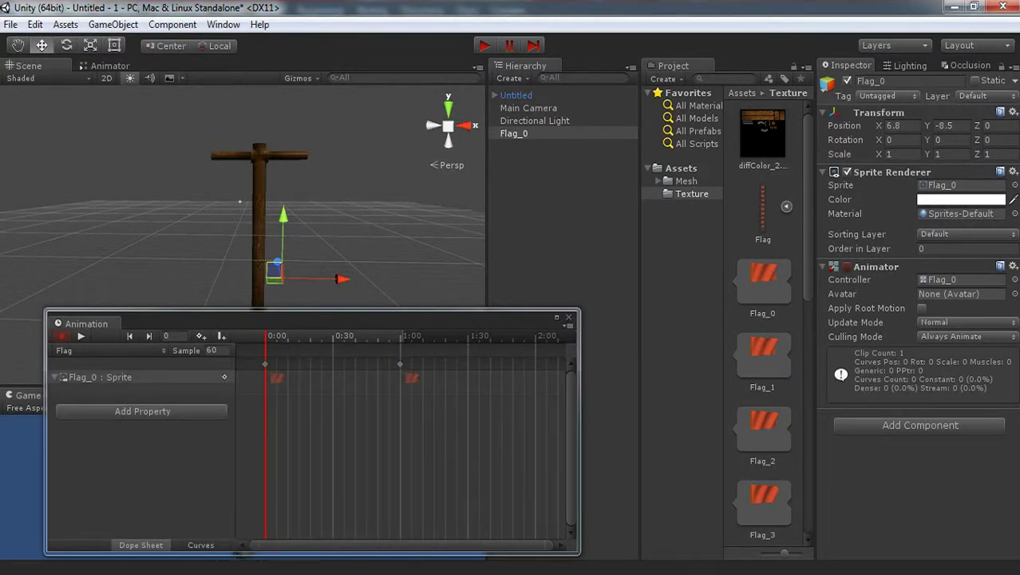
Lay successive flag sprite keys along the timeline, adding frames near 0:30 and 0:35.
{"action": "scroll", "coordinate": [763, 319], "scroll_direction": "down", "scroll_amount": 3}
{"action": "scroll", "coordinate": [763, 320], "scroll_direction": "down", "scroll_amount": 2}
{"action": "left_click", "coordinate": [142, 377]}
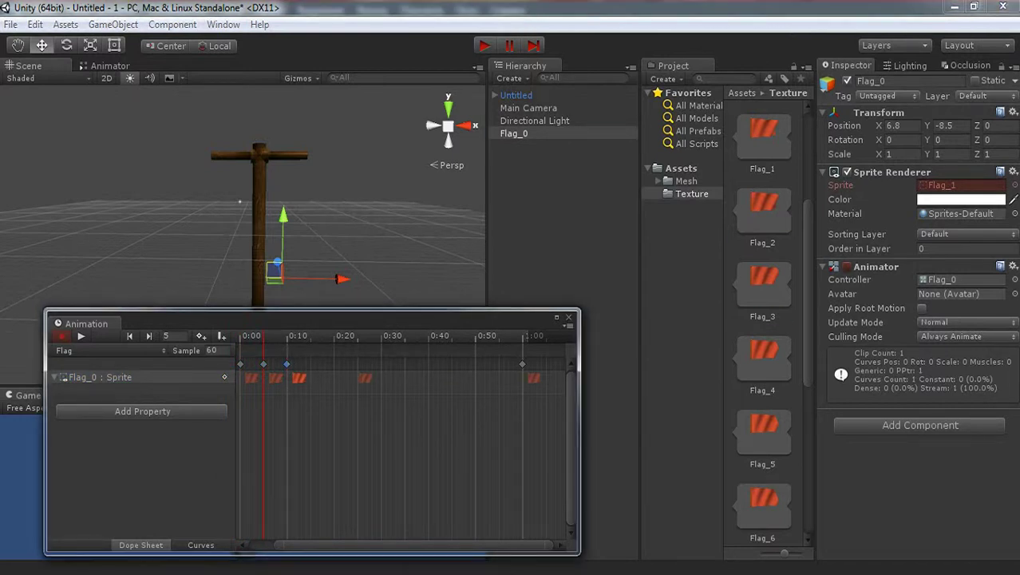
{"action": "mouse_move", "coordinate": [365, 377]}
{"action": "left_mouse_down"}
{"action": "mouse_move", "coordinate": [322, 378]}
{"action": "mouse_move", "coordinate": [370, 378]}
{"action": "left_mouse_up"}
{"action": "left_click_drag", "start_coordinate": [764, 551], "coordinate": [393, 377]}
{"action": "scroll", "coordinate": [763, 319], "scroll_direction": "down", "scroll_amount": 5}
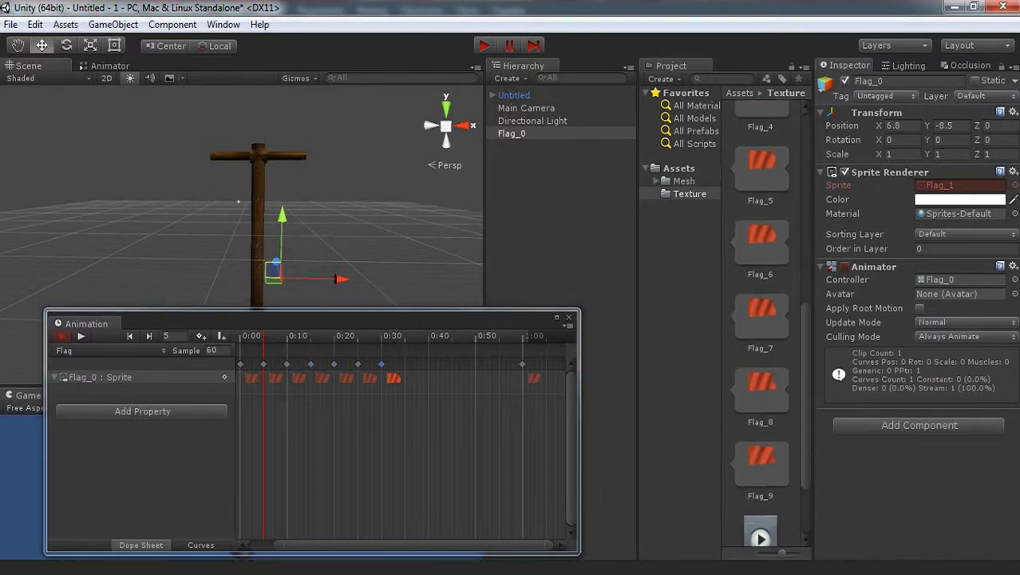
{"action": "left_click_drag", "start_coordinate": [409, 377], "coordinate": [464, 377]}
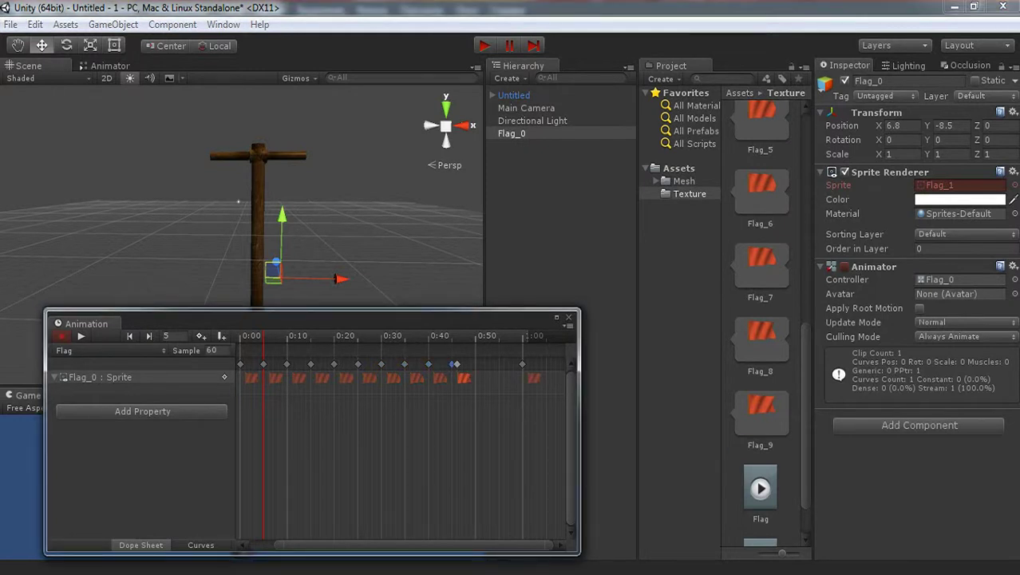
Set the Flag clip's sample rate to 50 and preview the animation.
{"action": "left_click", "coordinate": [211, 350]}
{"action": "type", "text": "50"}
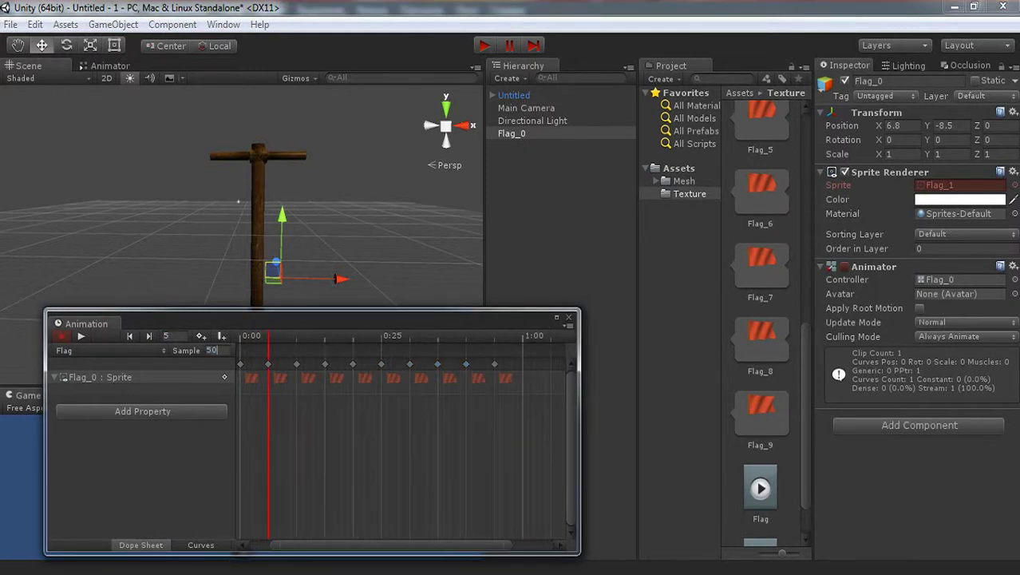
{"action": "key", "text": "Return"}
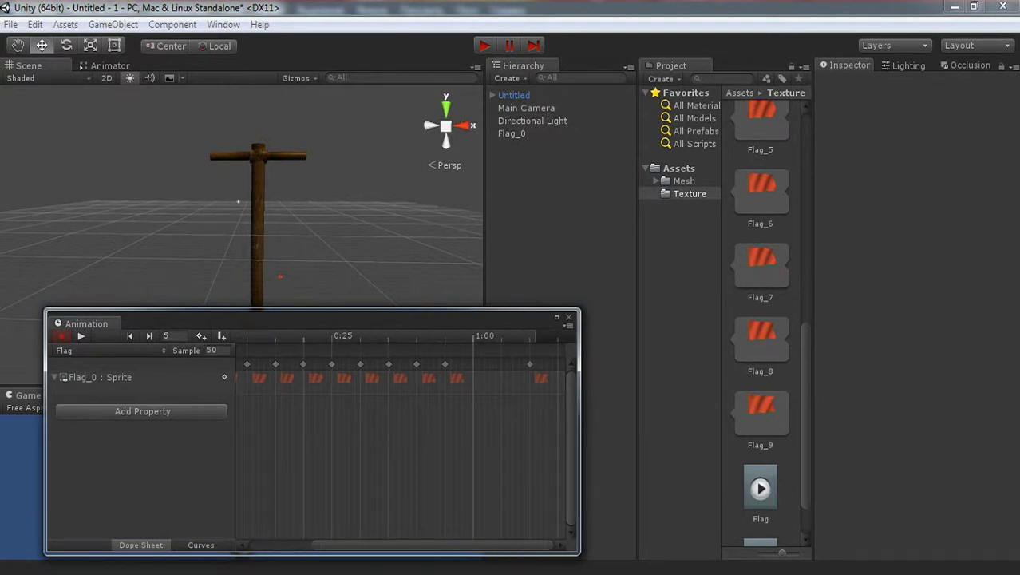
{"action": "type", "text": "0"}
{"action": "key", "text": "Return"}
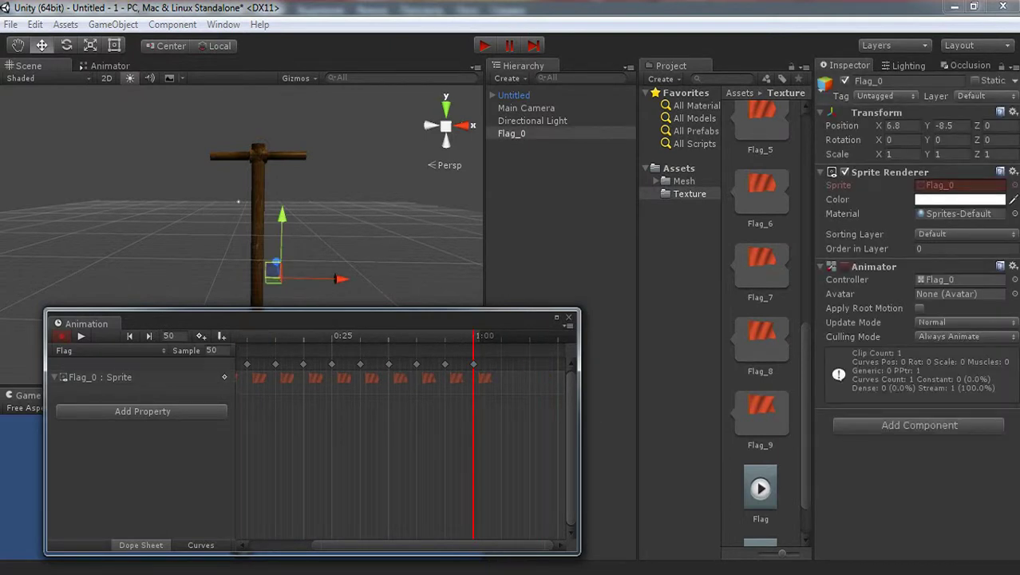
{"action": "left_click", "coordinate": [80, 336]}
{"action": "left_click", "coordinate": [81, 336]}
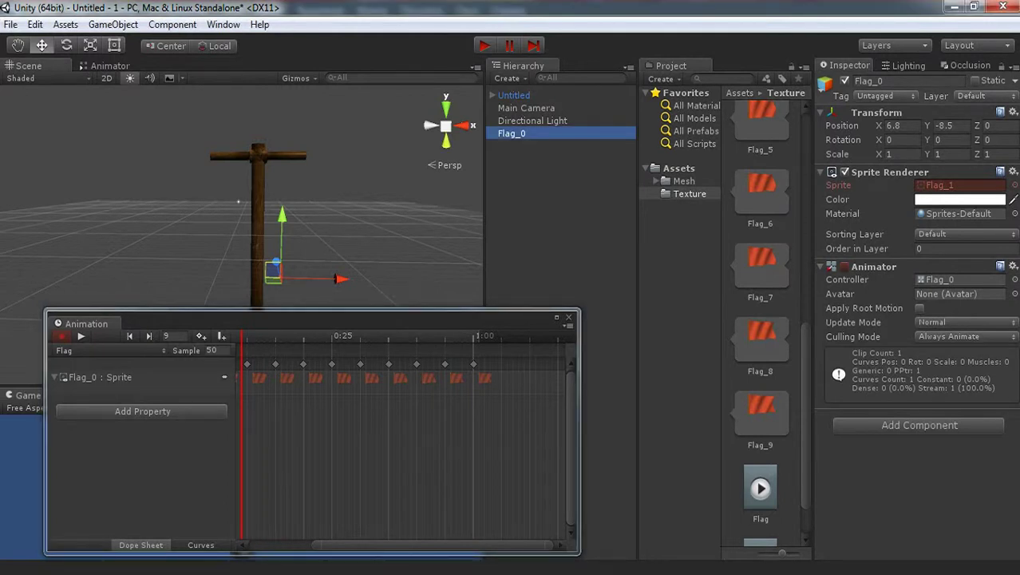
Test scaling and moving the flag, then drop the transform tracks and add a 1:00 sprite key.
{"action": "key", "text": "r"}
{"action": "left_click_drag", "start_coordinate": [274, 270], "coordinate": [336, 240]}
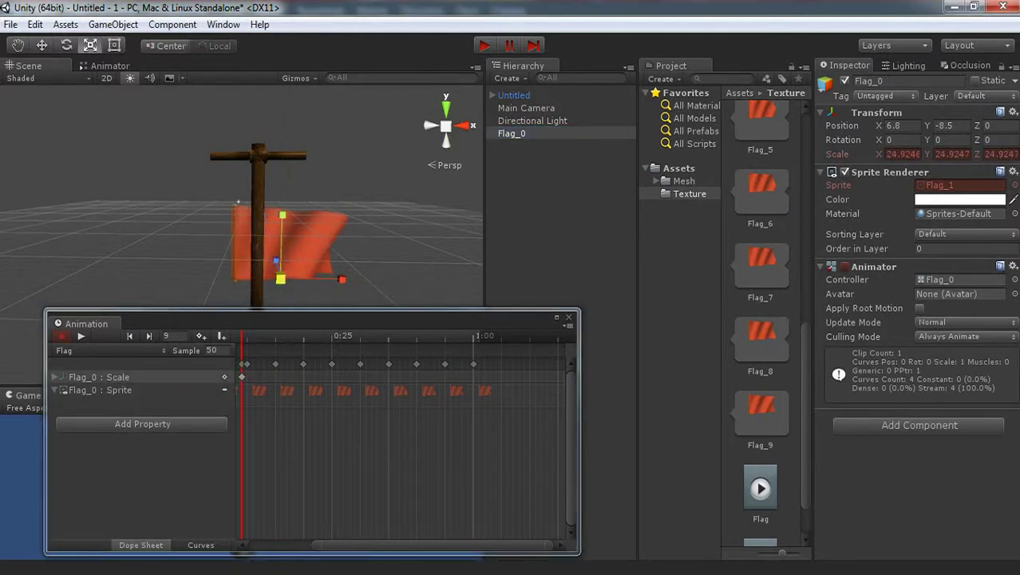
{"action": "key", "text": "w"}
{"action": "mouse_move", "coordinate": [271, 239]}
{"action": "left_mouse_down", "text": "alt"}
{"action": "mouse_move", "coordinate": [275, 251]}
{"action": "mouse_move", "coordinate": [274, 239]}
{"action": "mouse_move", "coordinate": [228, 240]}
{"action": "left_mouse_up", "text": "alt"}
{"action": "key", "text": "e"}
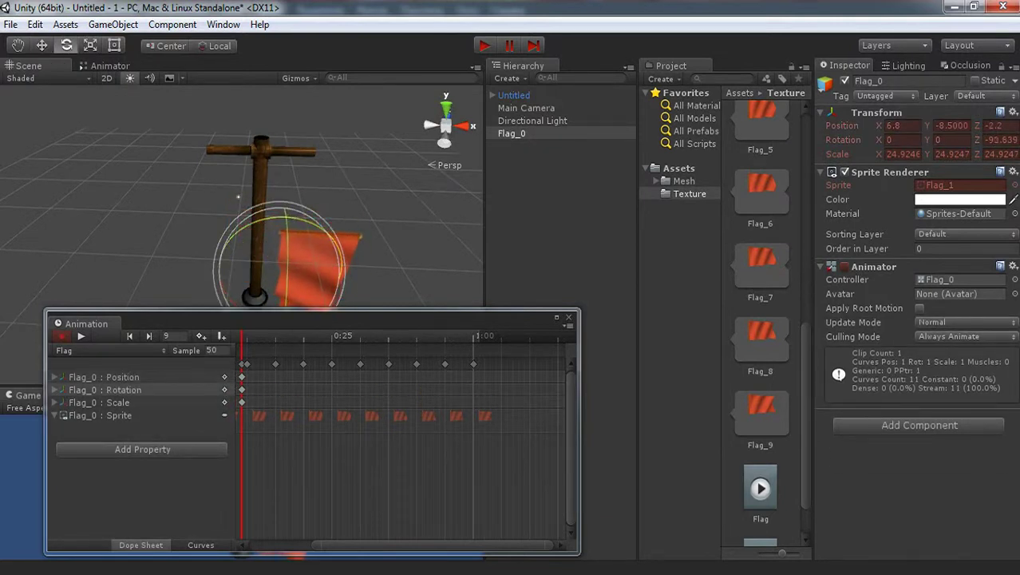
{"action": "key", "text": "w"}
{"action": "left_click_drag", "start_coordinate": [280, 273], "coordinate": [232, 206]}
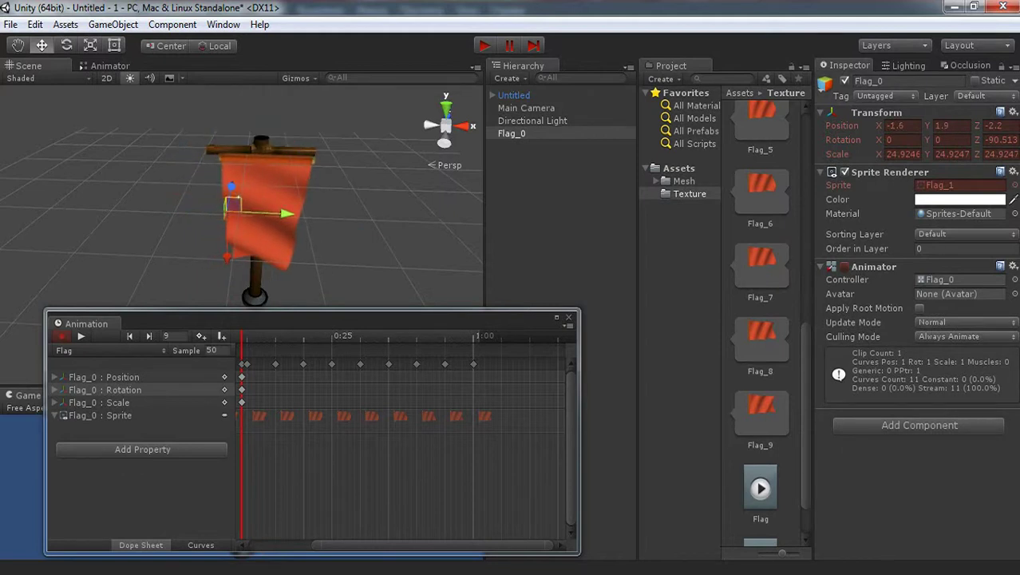
{"action": "key", "text": "ctrl+z"}
{"action": "key", "text": "ctrl+z"}
{"action": "key", "text": "ctrl+z"}
{"action": "key", "text": "ctrl+z"}
{"action": "key", "text": "ctrl+z"}
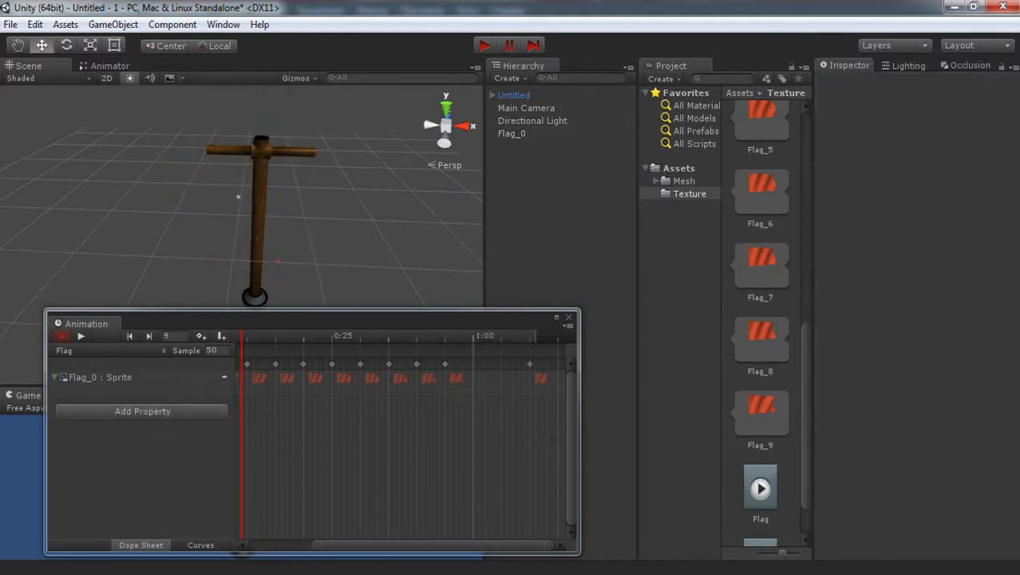
{"action": "key", "text": "ctrl+y"}
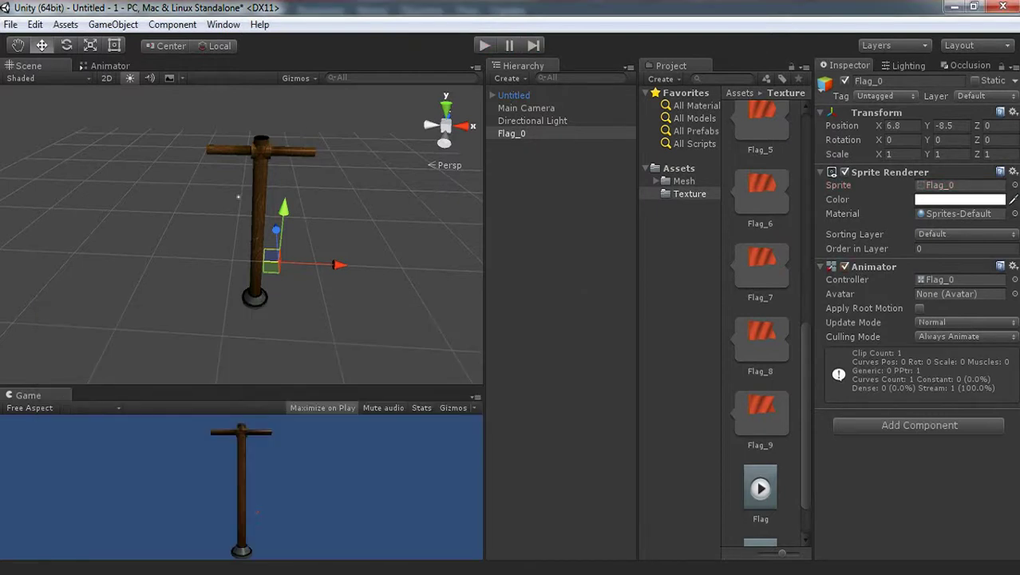
Scale Flag_0 to about 20, turn it vertical, and move it under one post arm.
{"action": "key", "text": "ctrl+y"}
{"action": "key", "text": "ctrl+y"}
{"action": "key", "text": "ctrl+y"}
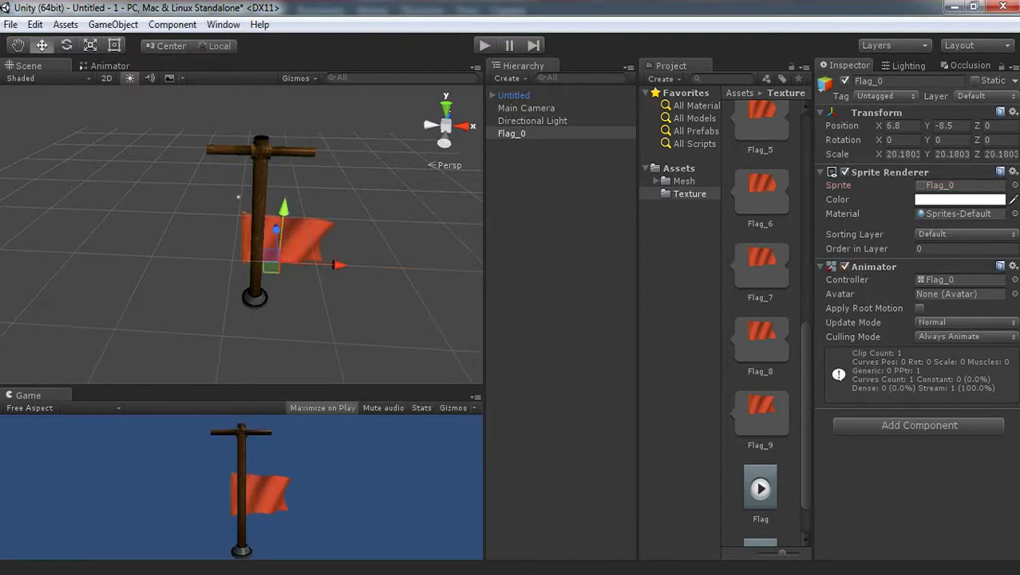
{"action": "key", "text": "e"}
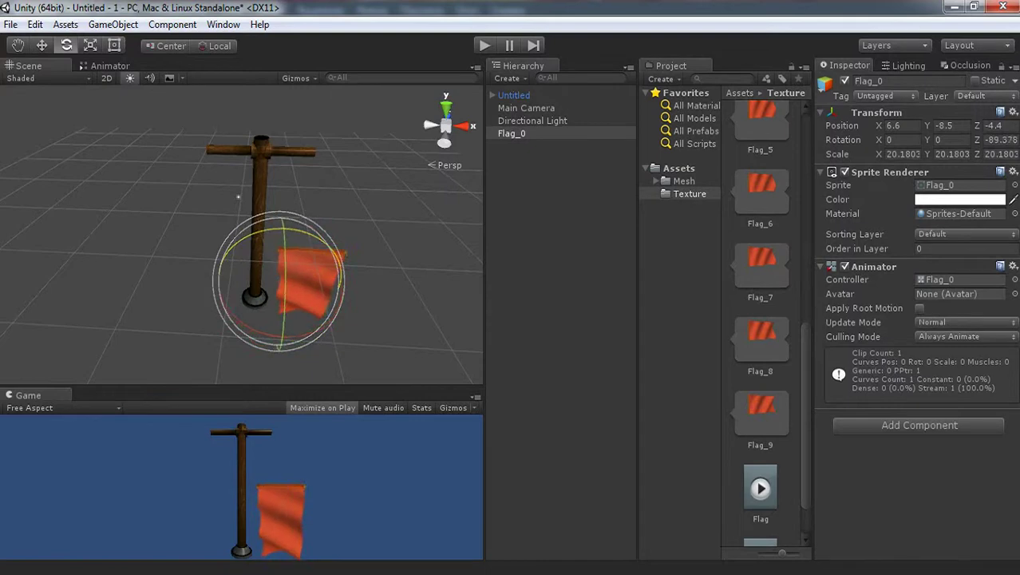
{"action": "key", "text": "w"}
{"action": "key", "text": "ctrl+y"}
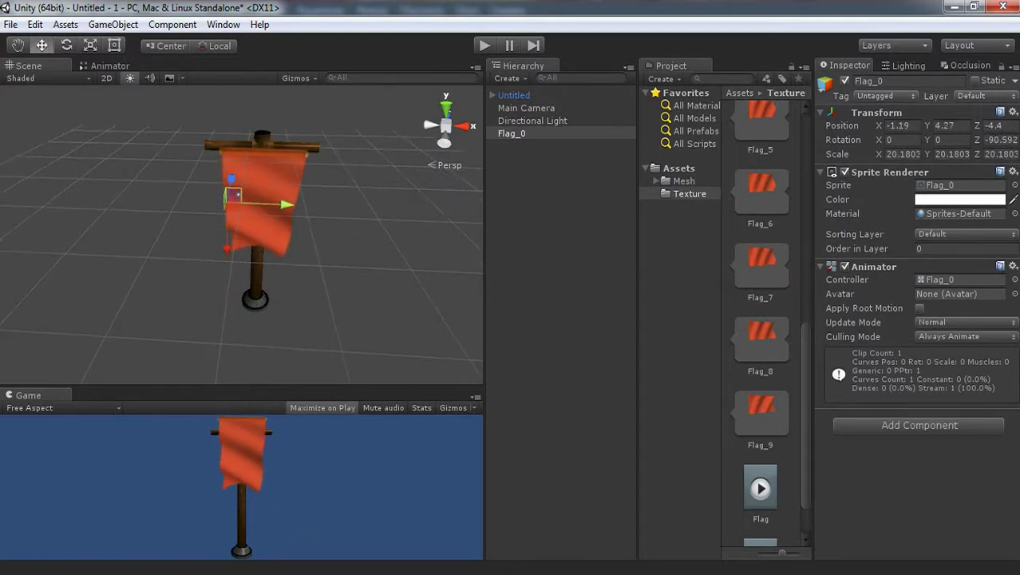
{"action": "mouse_move", "coordinate": [218, 173]}
{"action": "left_mouse_down", "text": "alt"}
{"action": "mouse_move", "coordinate": [443, 257]}
{"action": "mouse_move", "coordinate": [237, 195]}
{"action": "left_mouse_up", "text": "alt"}
Duplicate the flag for the other arm and view both flags head-on.
{"action": "key", "text": "ctrl+z"}
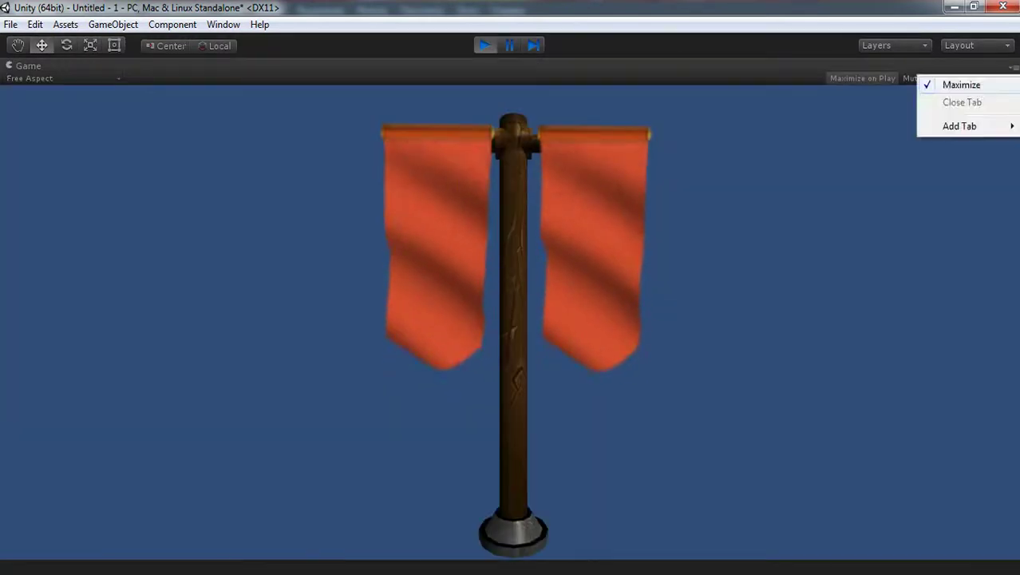
{"action": "left_click", "coordinate": [962, 84]}
{"action": "left_click_drag", "start_coordinate": [304, 160], "coordinate": [237, 193], "text": "alt"}
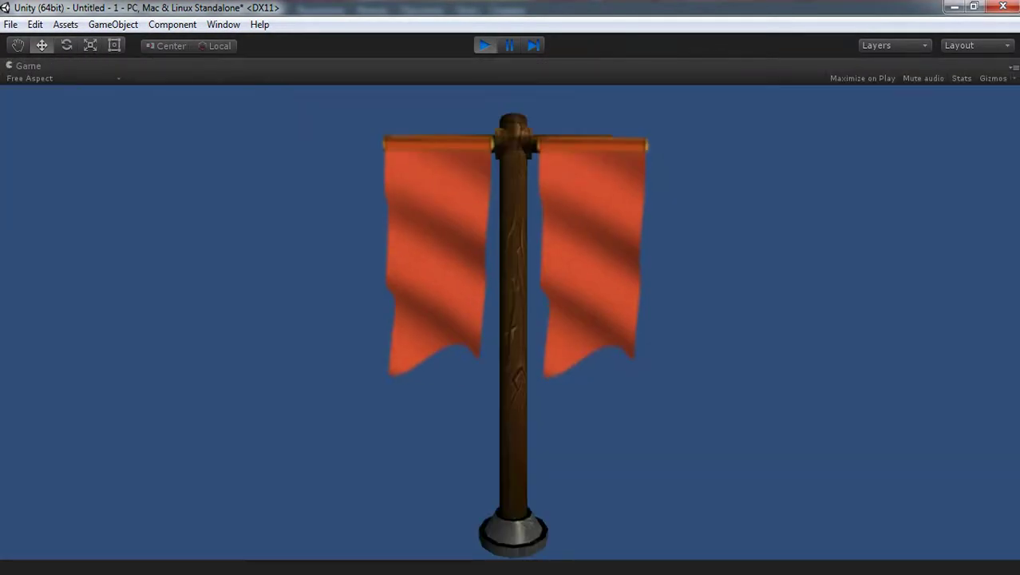
Maximize the playing Game view with Shift+Space to watch both red flags wave.
{"action": "key", "text": "shift+space"}
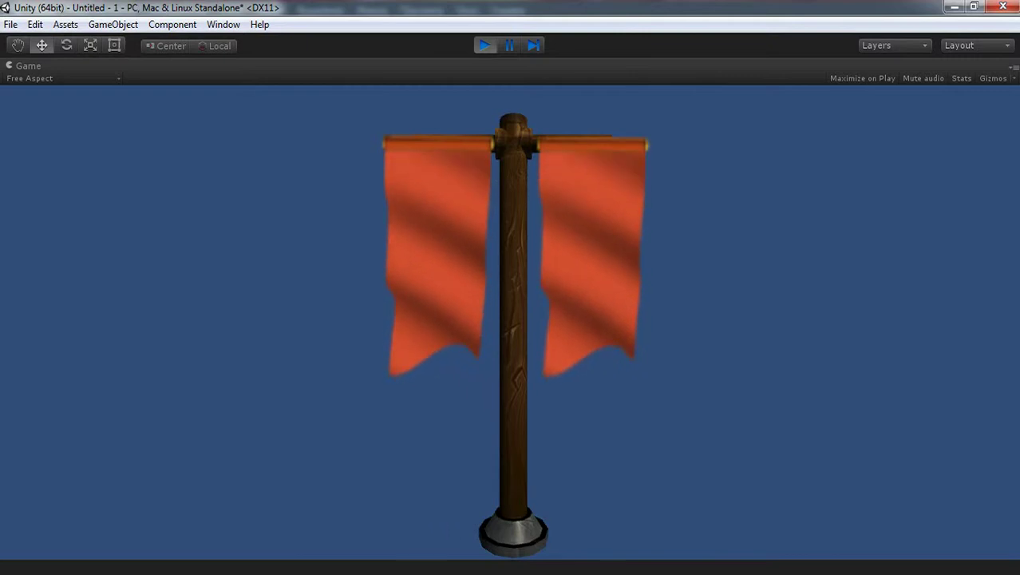